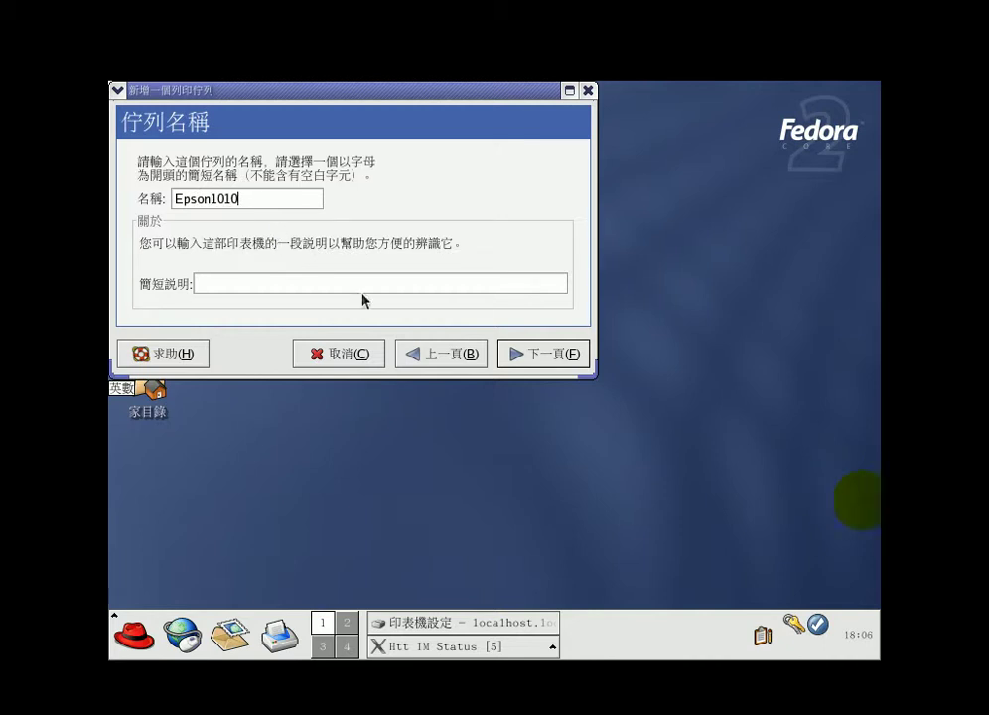
Name the new print queue Epson1010 and advance to the queue-type page
{"action": "left_click", "coordinate": [560, 364]}
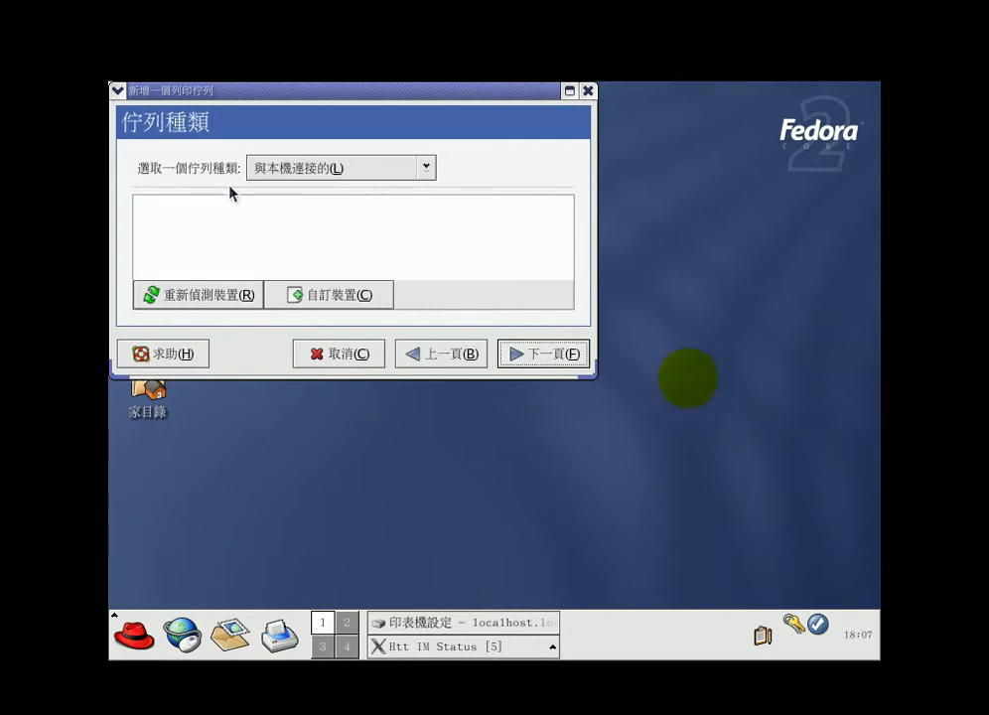
{"action": "left_click", "coordinate": [539, 359]}
{"action": "left_click", "coordinate": [411, 274]}
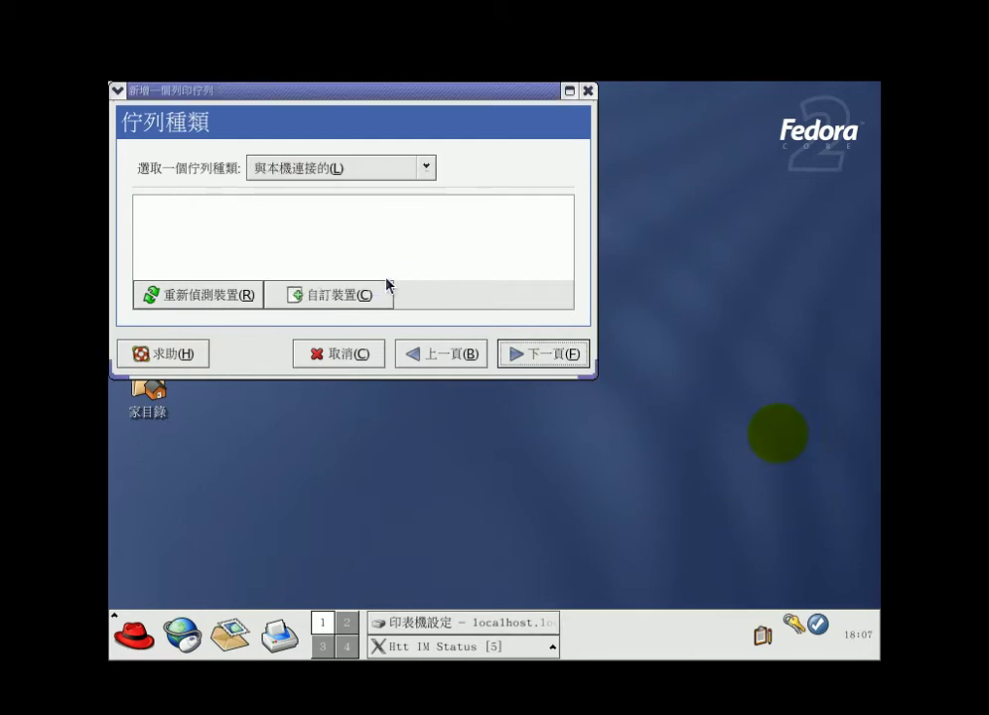
{"action": "left_click", "coordinate": [337, 293]}
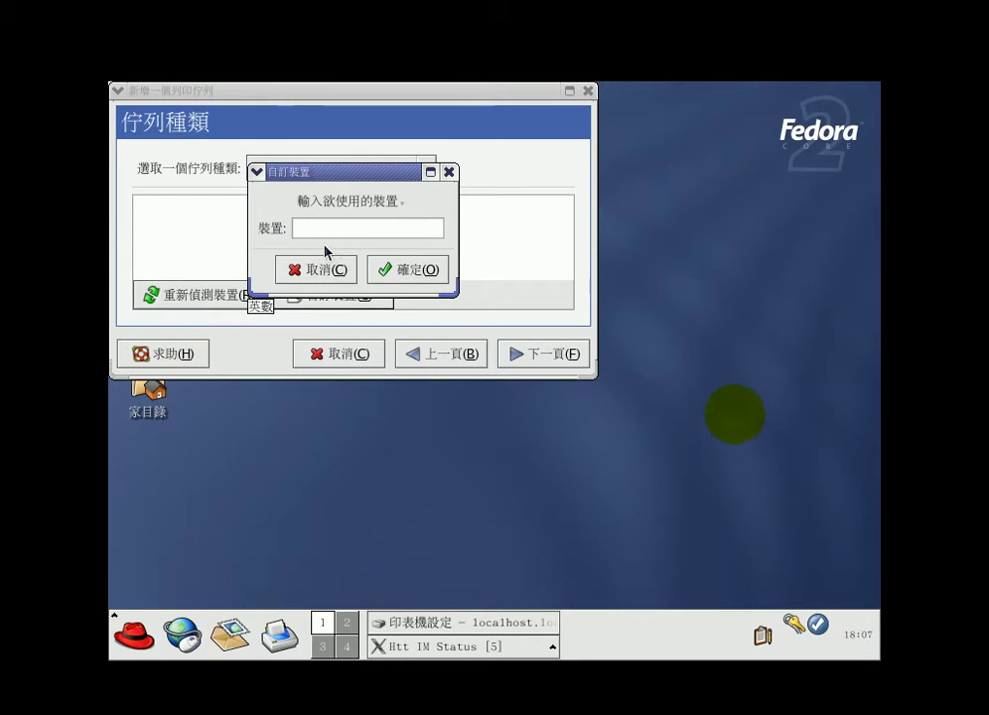
{"action": "left_click", "coordinate": [322, 272]}
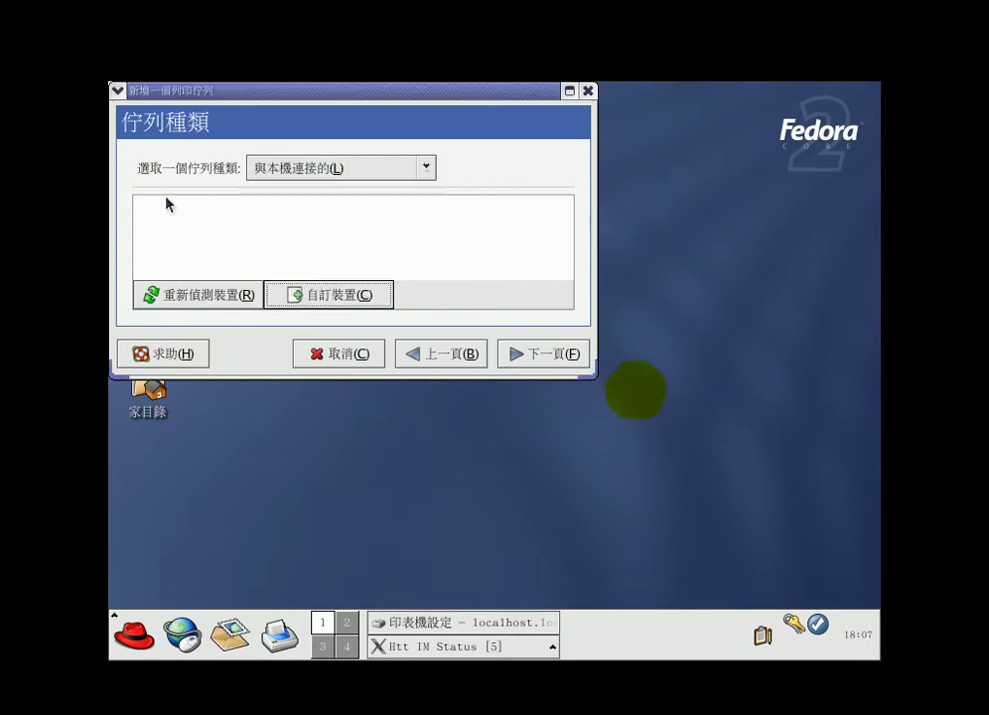
{"action": "left_click", "coordinate": [424, 171]}
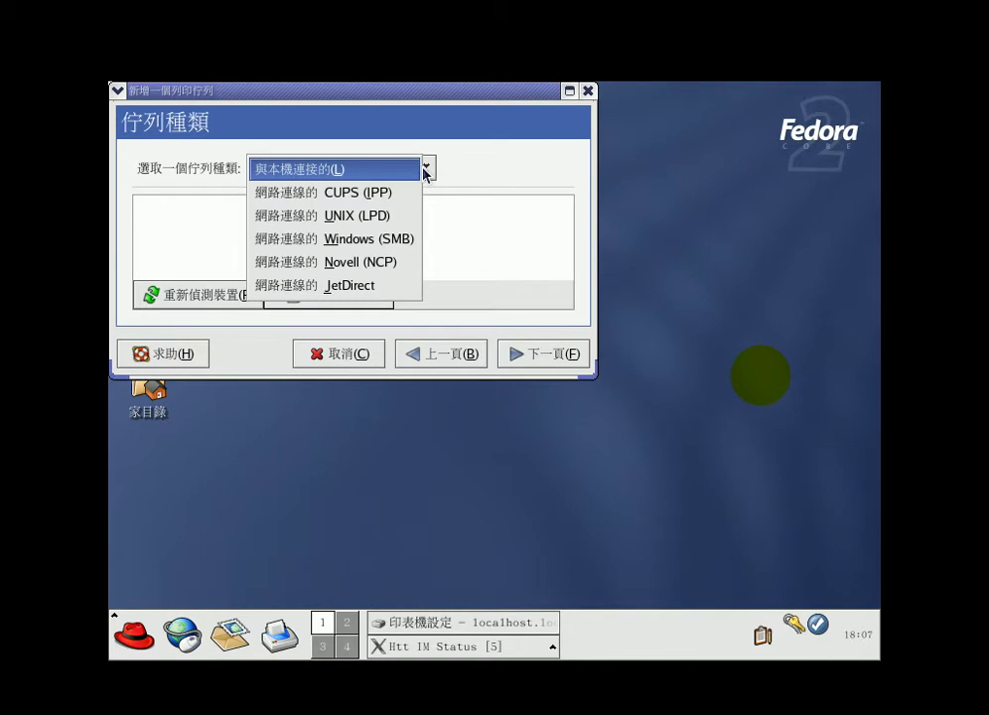
{"action": "left_click", "coordinate": [424, 171]}
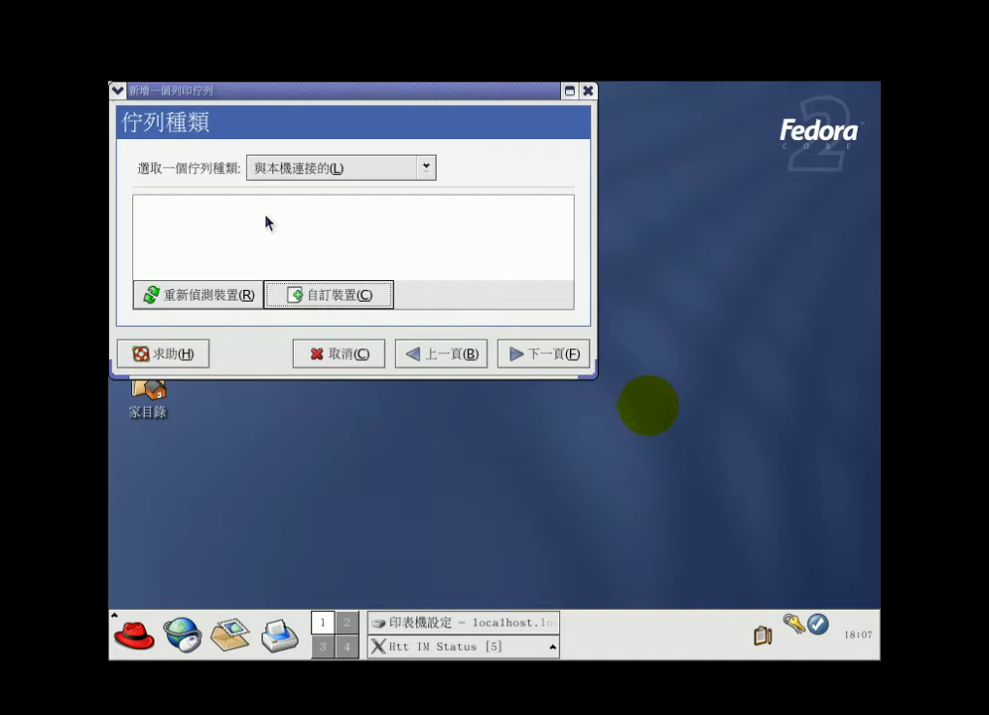
Cancel the Epson1010 queue wizard, close Printer Configuration, and launch 系統設定 > 使用者與群組
{"action": "left_click", "coordinate": [344, 360]}
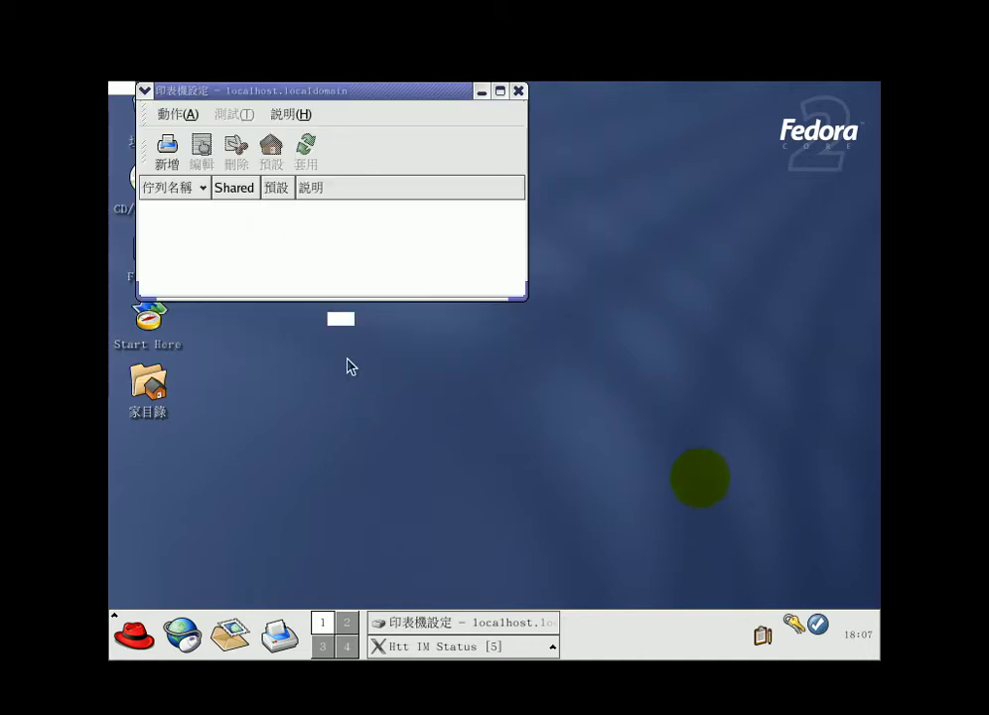
{"action": "left_click", "coordinate": [519, 91]}
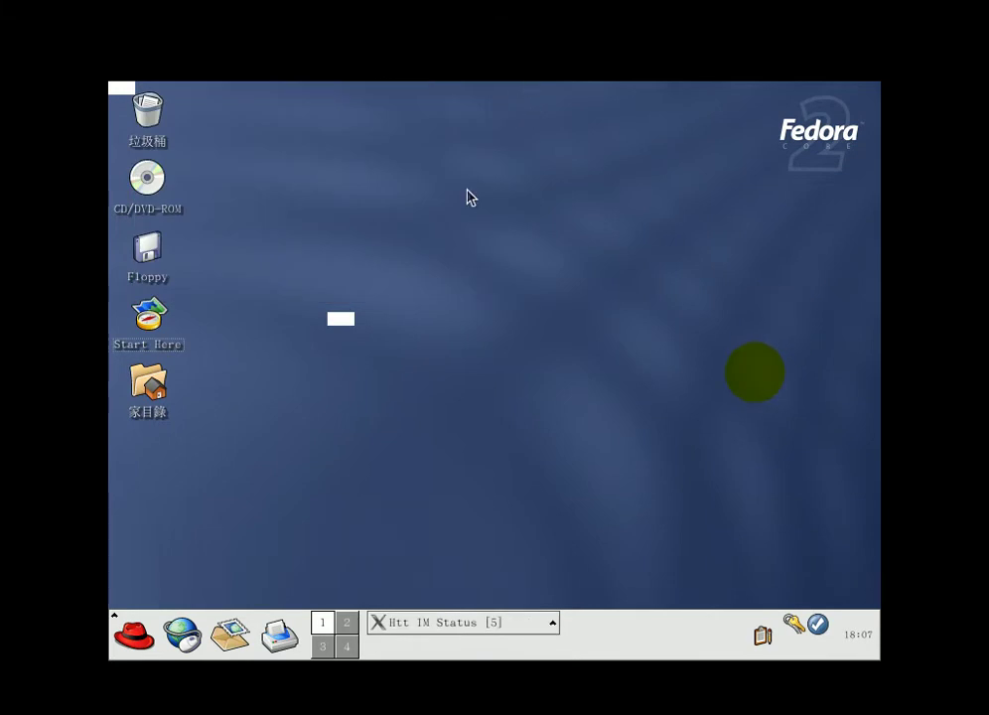
{"action": "left_click", "coordinate": [135, 632]}
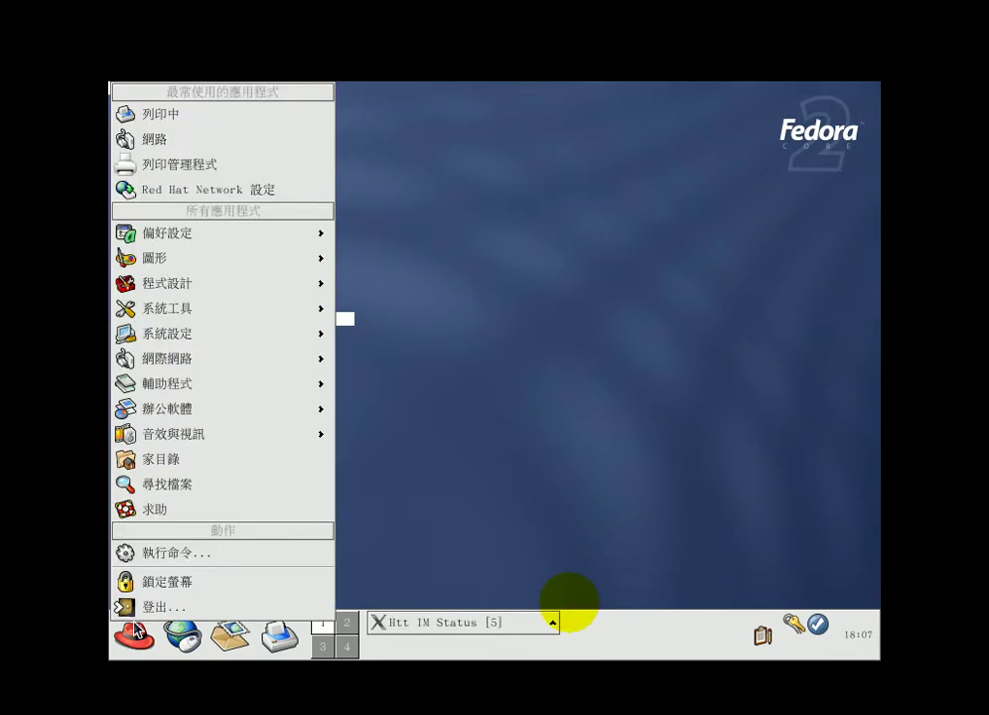
{"action": "mouse_move", "coordinate": [194, 334]}
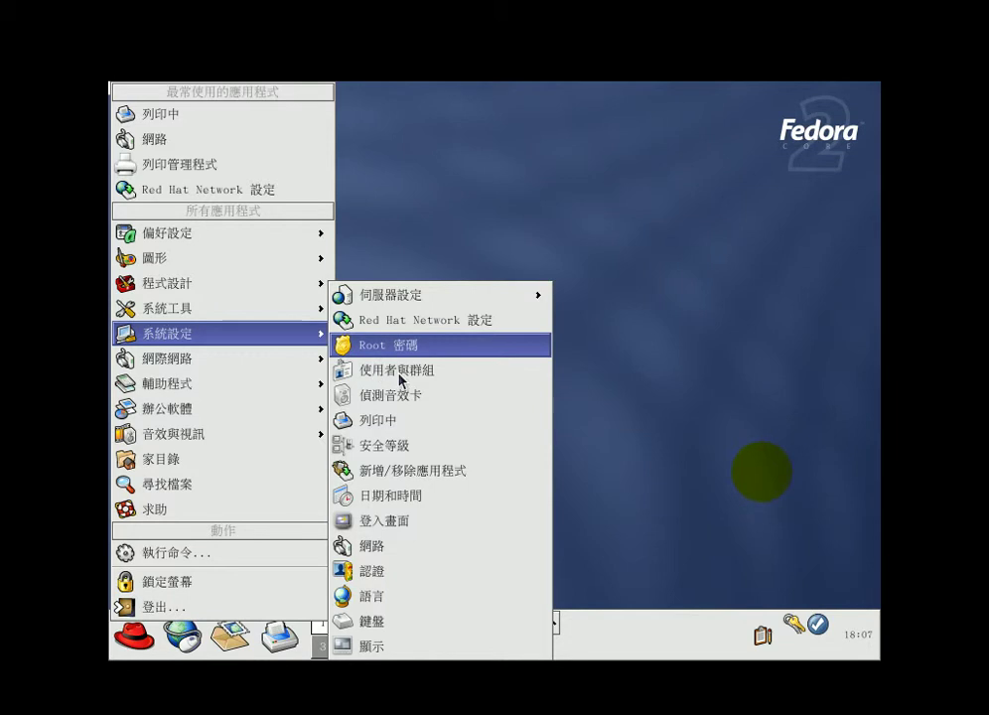
{"action": "left_click", "coordinate": [402, 377]}
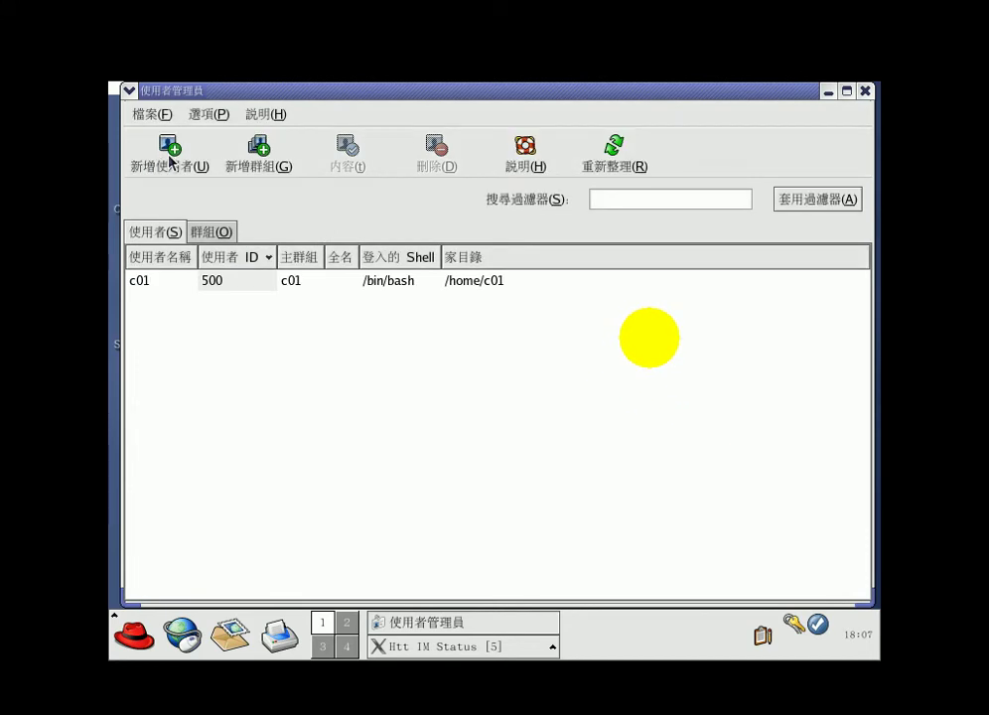
Create user u01 with home /home/u01, entering a password and its confirmation
{"action": "left_click", "coordinate": [210, 283]}
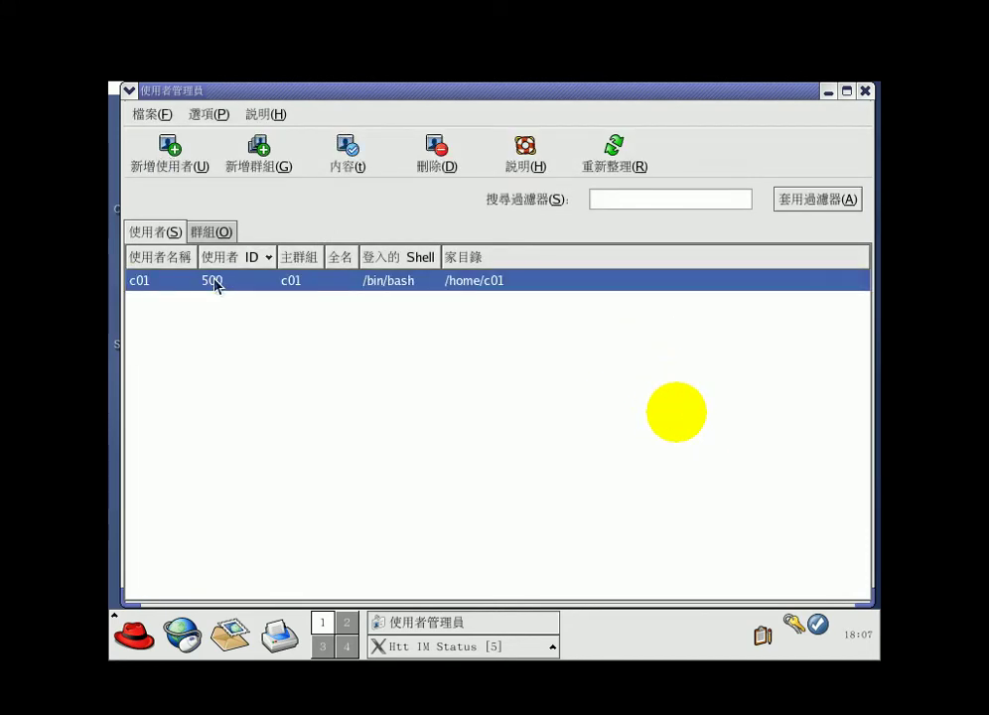
{"action": "left_click", "coordinate": [170, 159]}
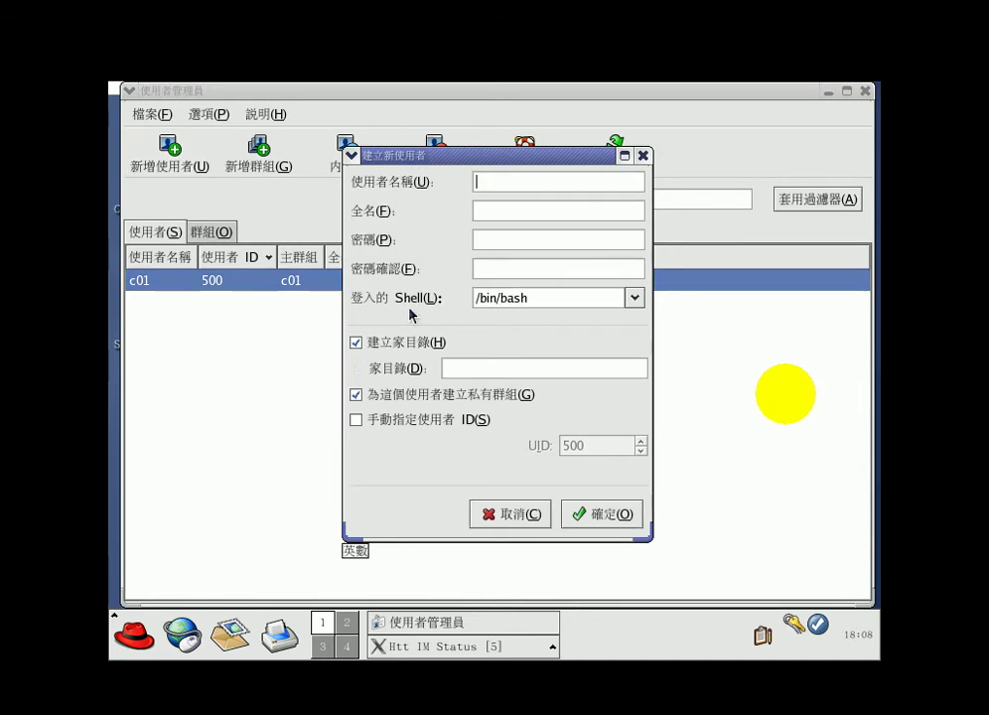
{"action": "type", "text": "u01"}
{"action": "left_click", "coordinate": [516, 240]}
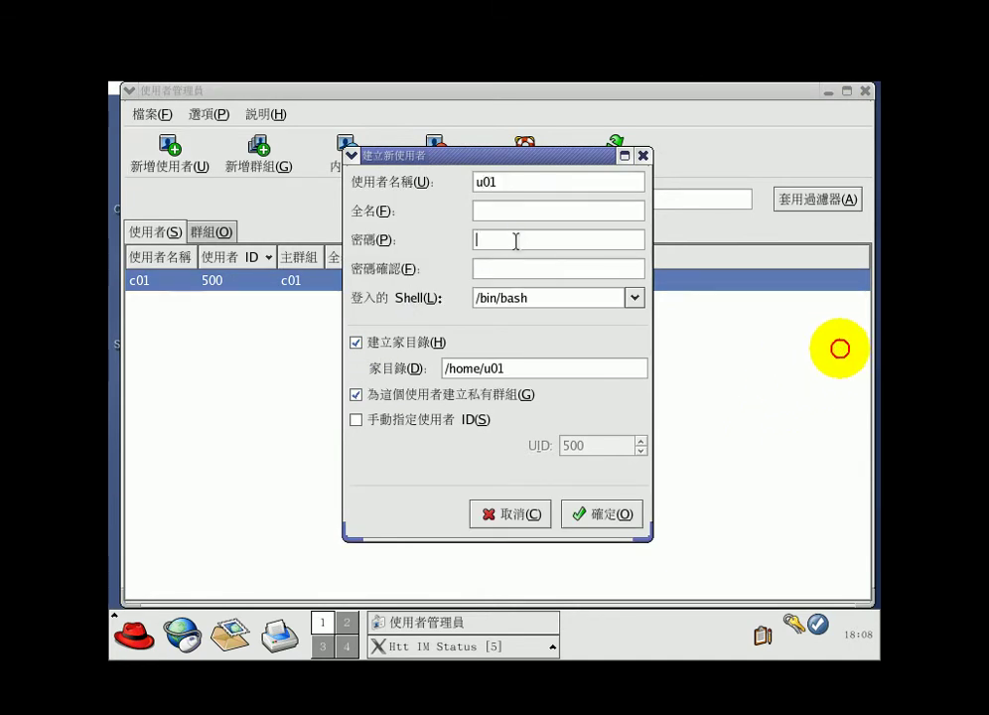
{"action": "type", "text": "1"}
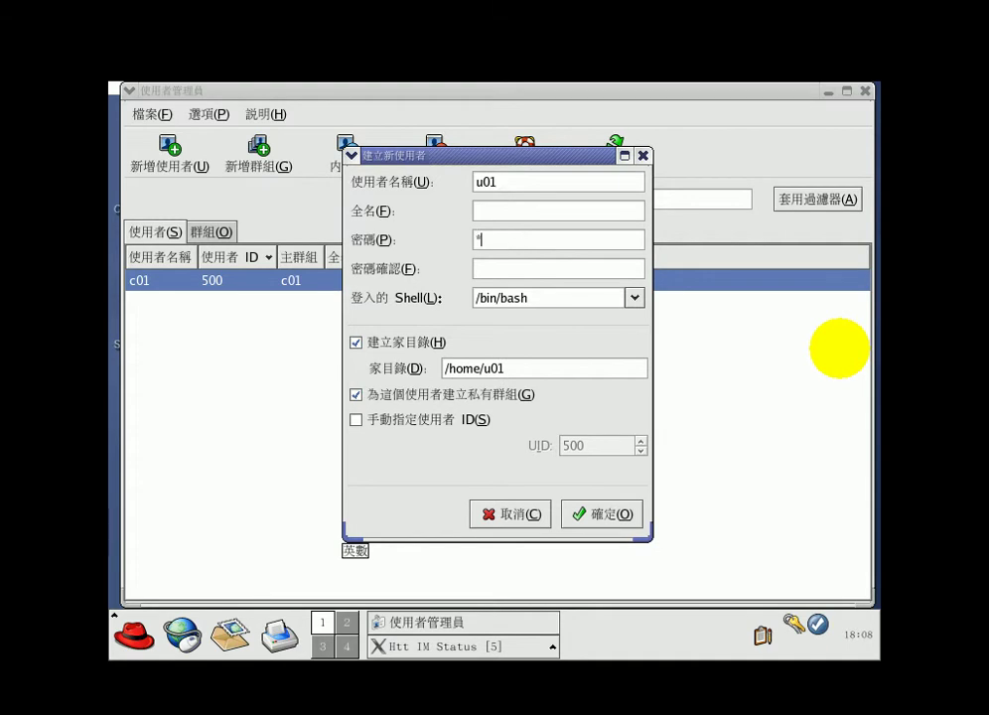
{"action": "type", "text": "23456"}
{"action": "left_click", "coordinate": [556, 261]}
{"action": "type", "text": "1234567"}
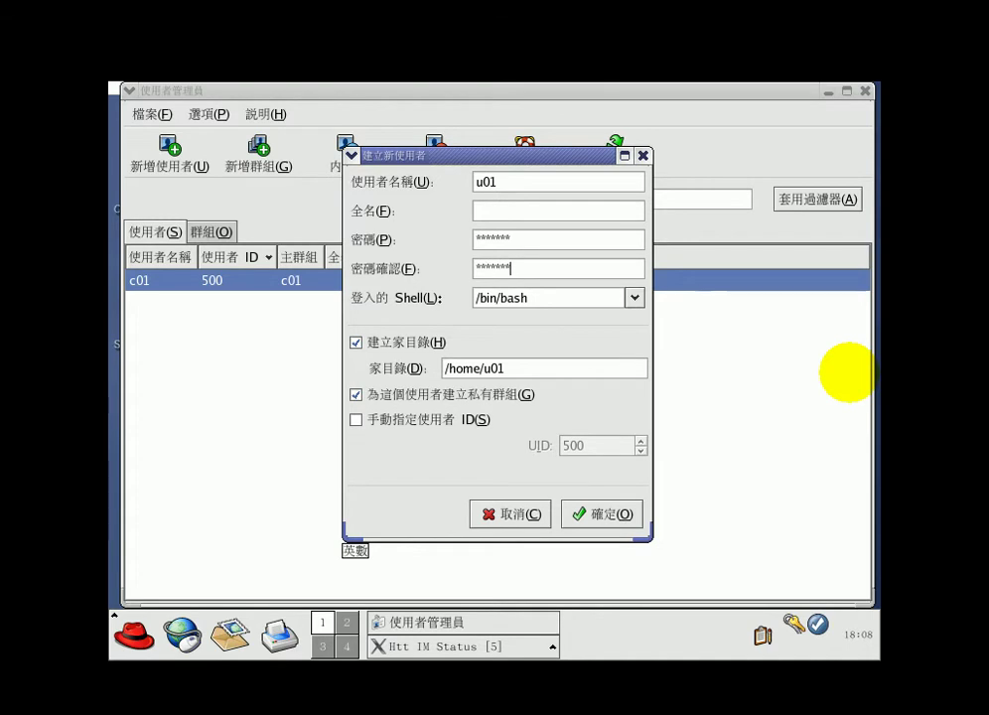
{"action": "left_click", "coordinate": [607, 512]}
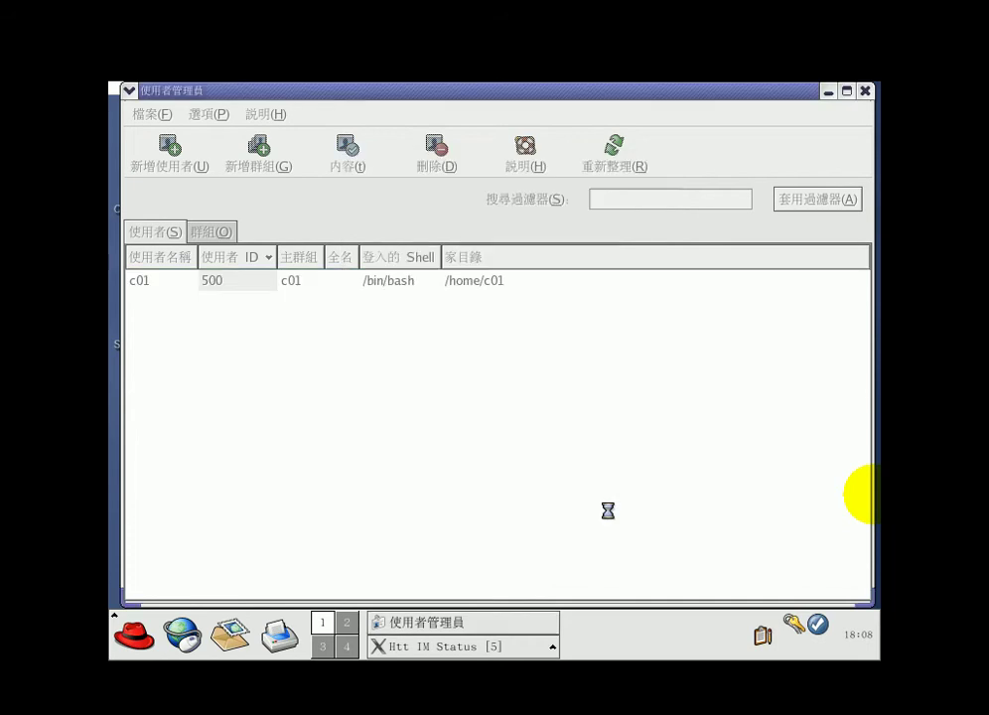
Add user u02 with home /home/u02, entering and confirming its password
{"action": "left_click", "coordinate": [184, 165]}
{"action": "type", "text": "u02"}
{"action": "key", "text": "Tab"}
{"action": "key", "text": "Tab"}
{"action": "type", "text": "123"}
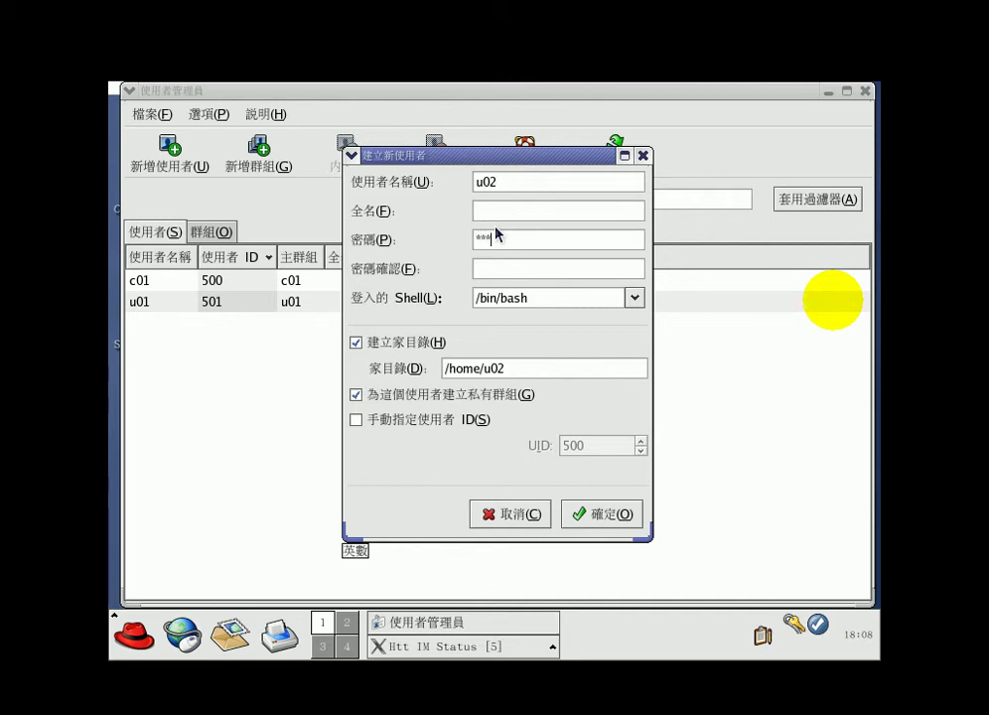
{"action": "key", "text": "Tab"}
{"action": "type", "text": "1234567"}
{"action": "left_click", "coordinate": [601, 514]}
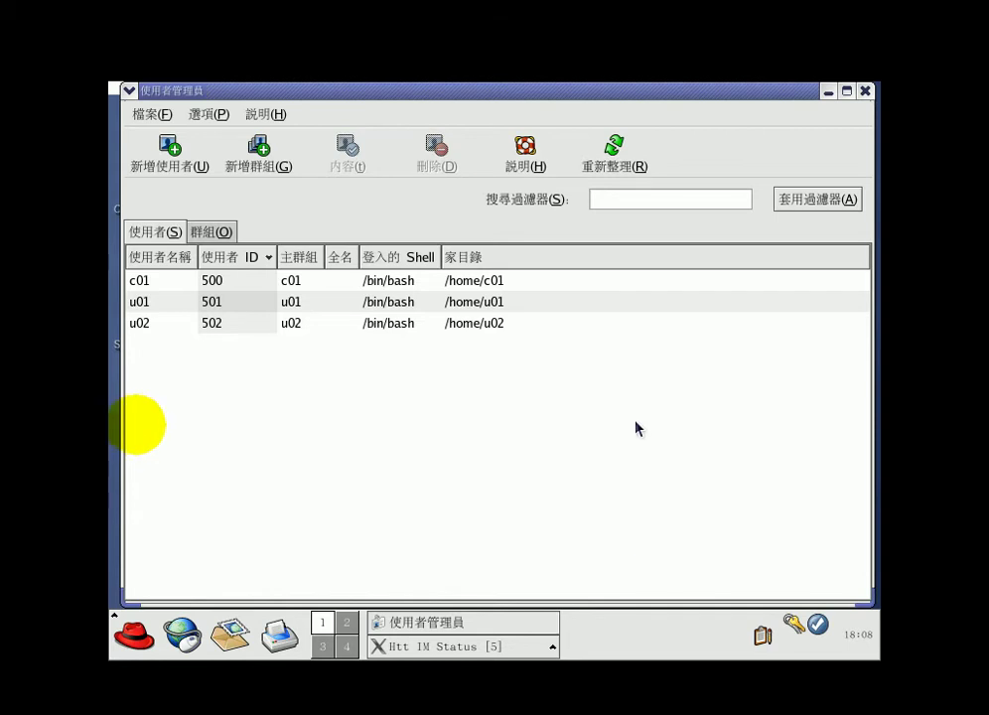
Close User Manager and log out through the main menu's 登出... entry
{"action": "left_click", "coordinate": [863, 91]}
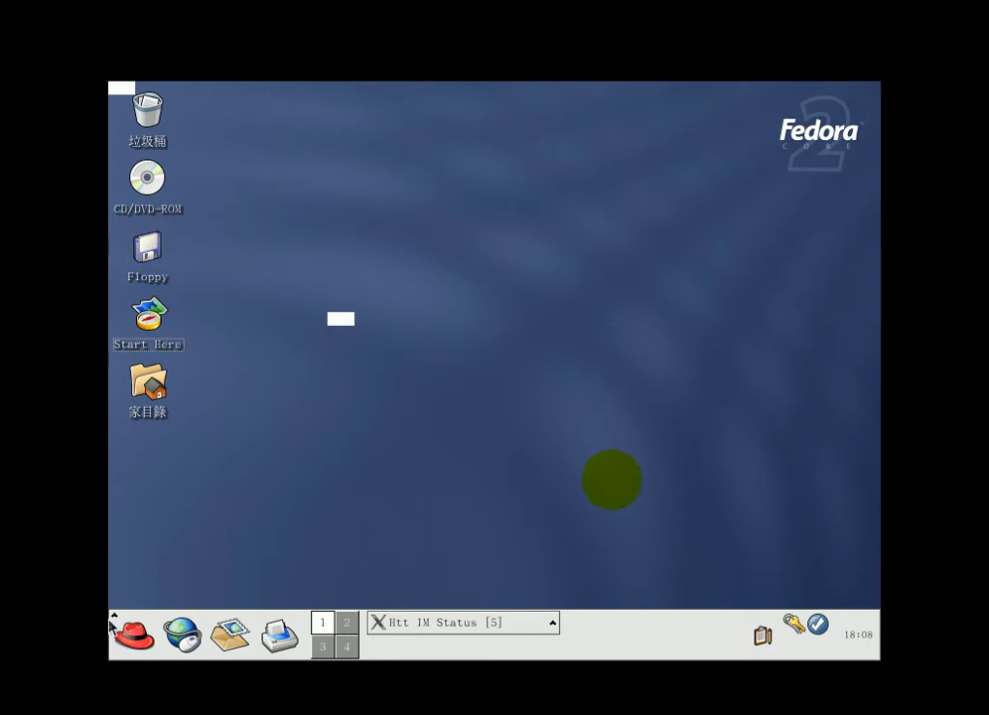
{"action": "left_click", "coordinate": [136, 638]}
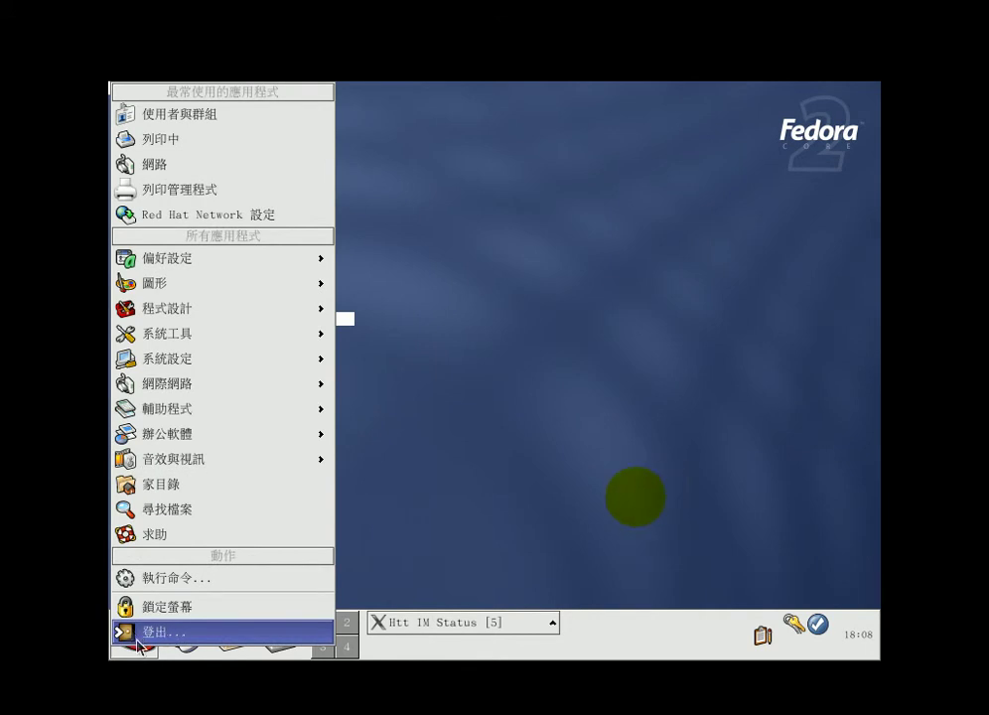
{"action": "left_click", "coordinate": [150, 633]}
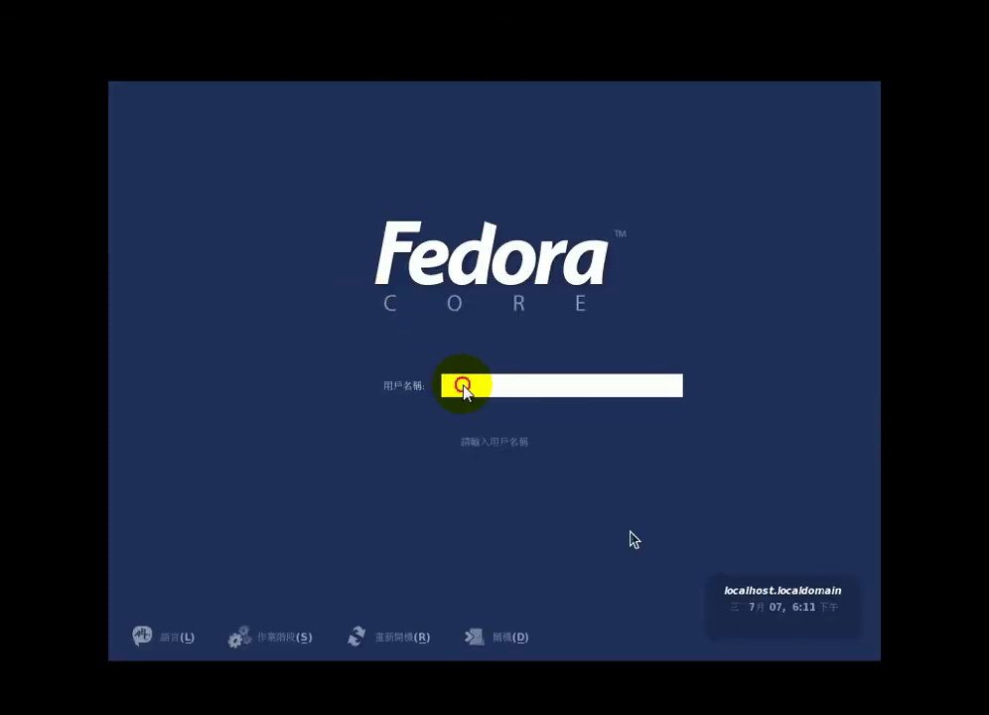
Sign in at the login prompt as u01 with that account's password
{"action": "type", "text": "u01"}
{"action": "key", "text": "Return"}
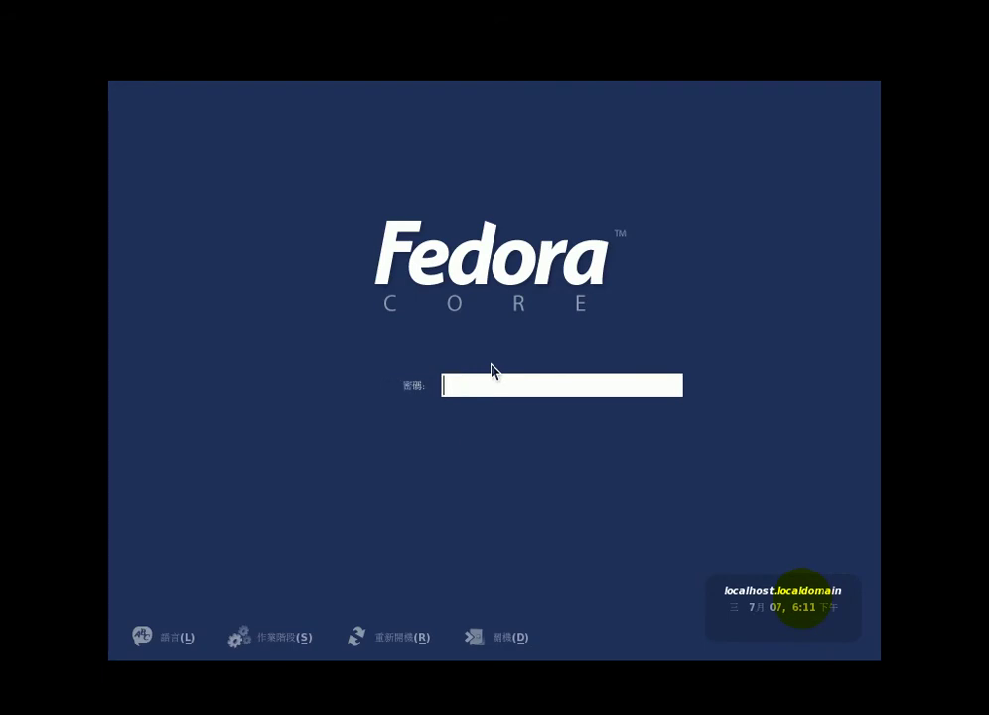
{"action": "type", "text": "******"}
{"action": "key", "text": "Return"}
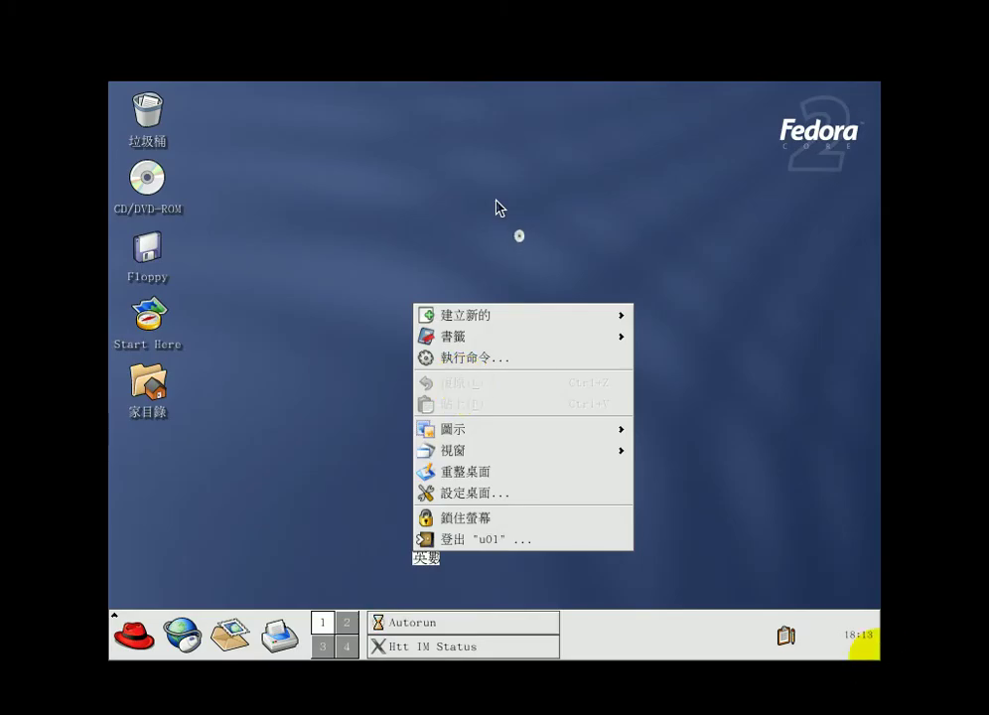
Open 設定桌面... from the desktop menu and bring up its 背景 page
{"action": "left_click", "coordinate": [495, 496]}
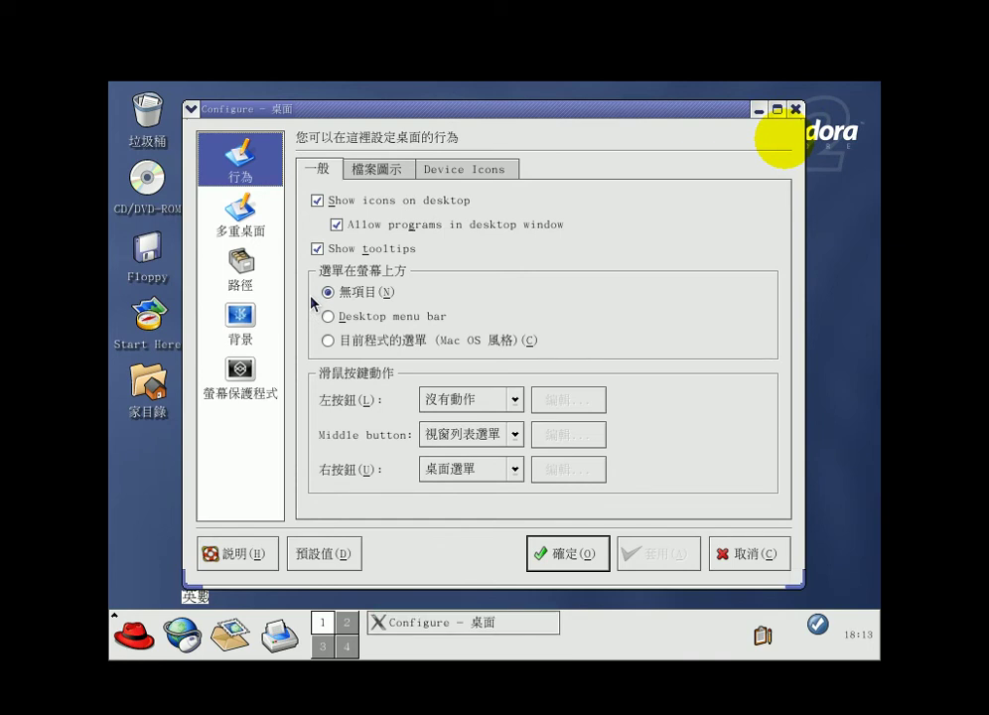
{"action": "left_click", "coordinate": [258, 232]}
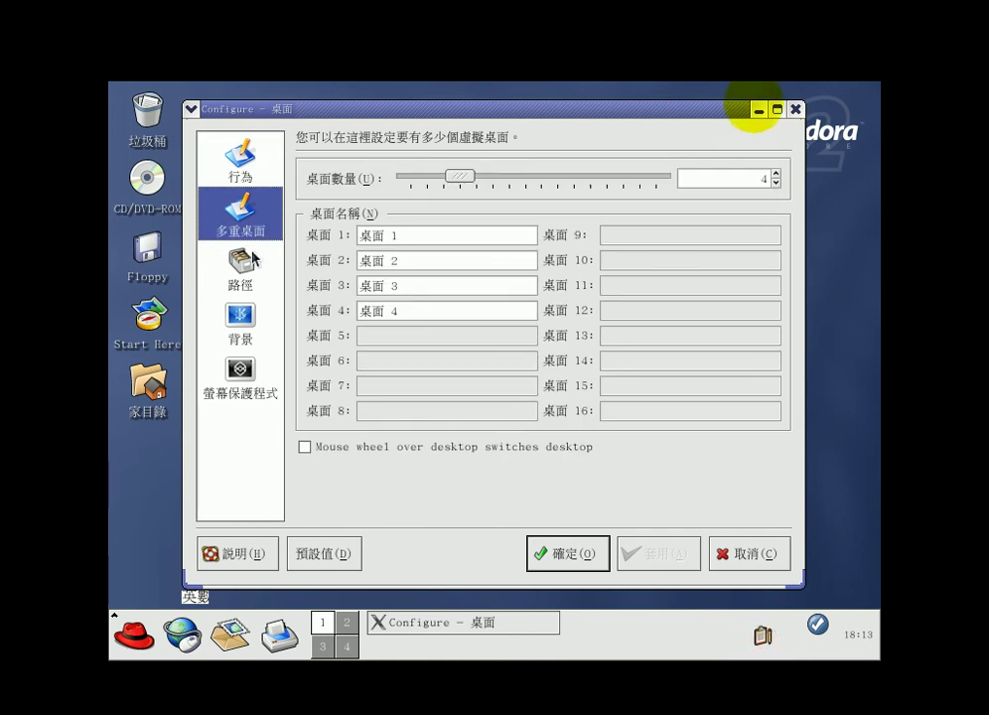
{"action": "left_click", "coordinate": [248, 169]}
{"action": "left_click", "coordinate": [243, 316]}
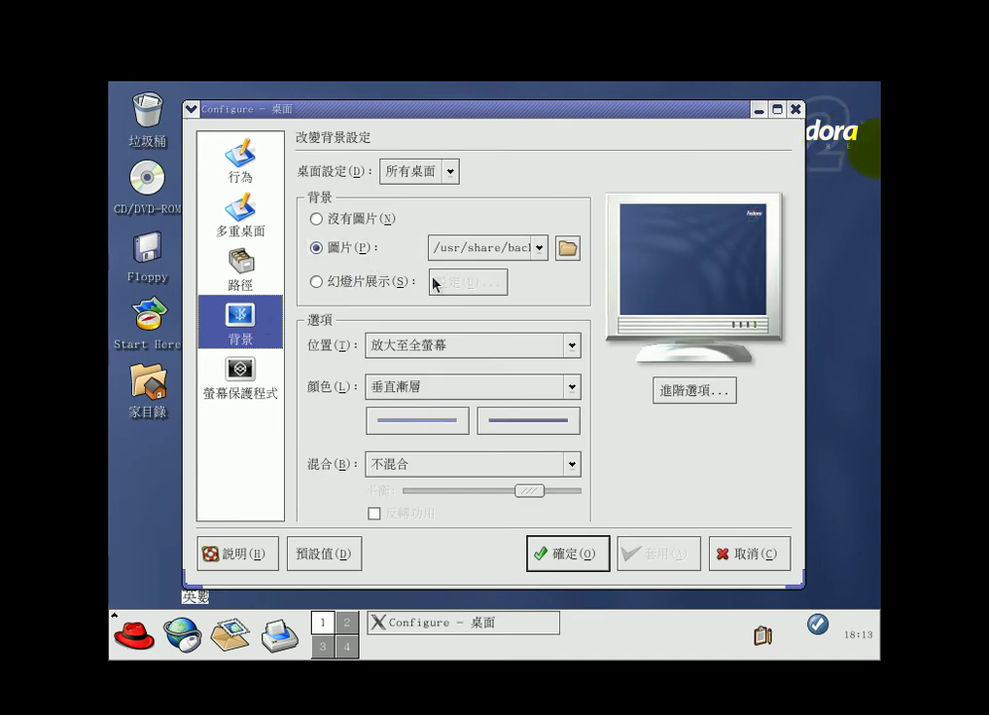
Set the wallpaper picture to vegetative_fog, then go to the 螢幕保護程式 page
{"action": "left_click", "coordinate": [541, 250]}
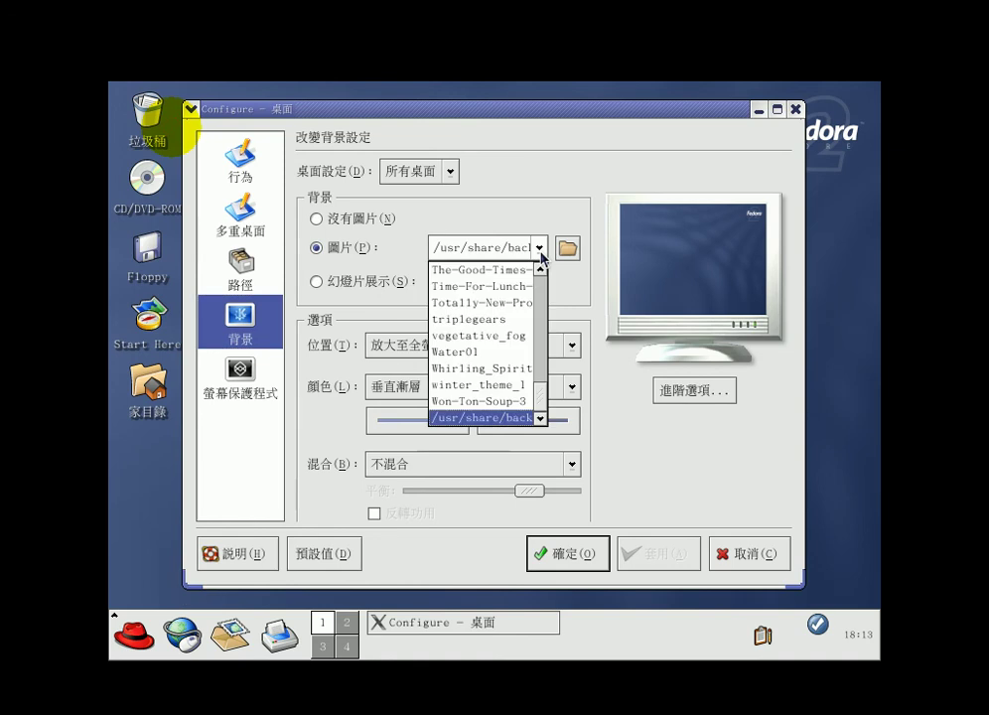
{"action": "left_click", "coordinate": [491, 402]}
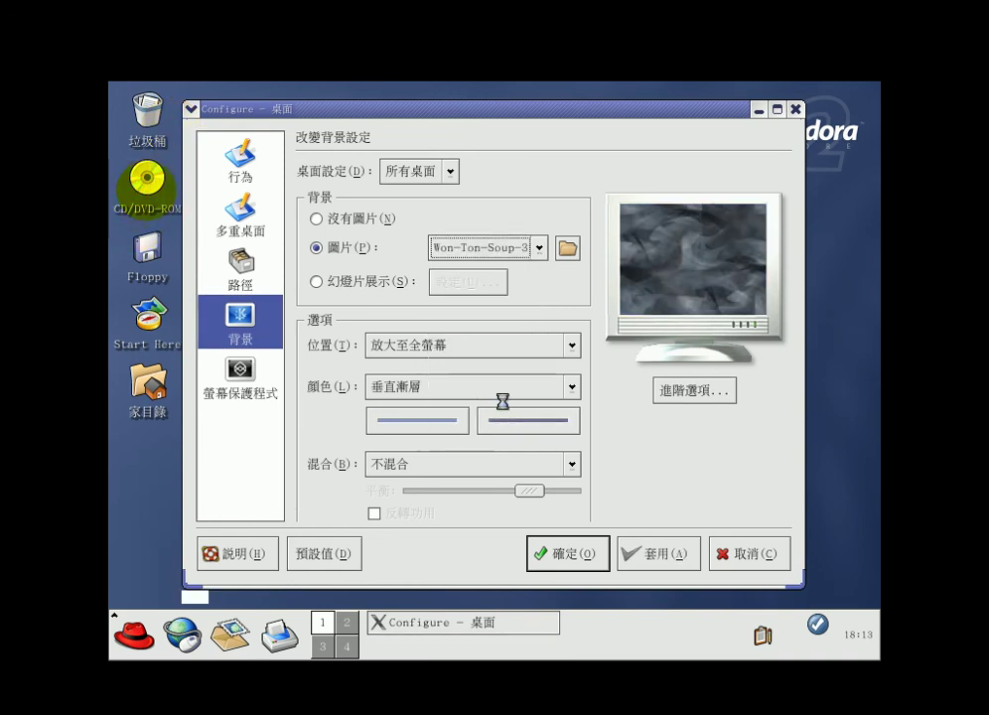
{"action": "left_click", "coordinate": [524, 252]}
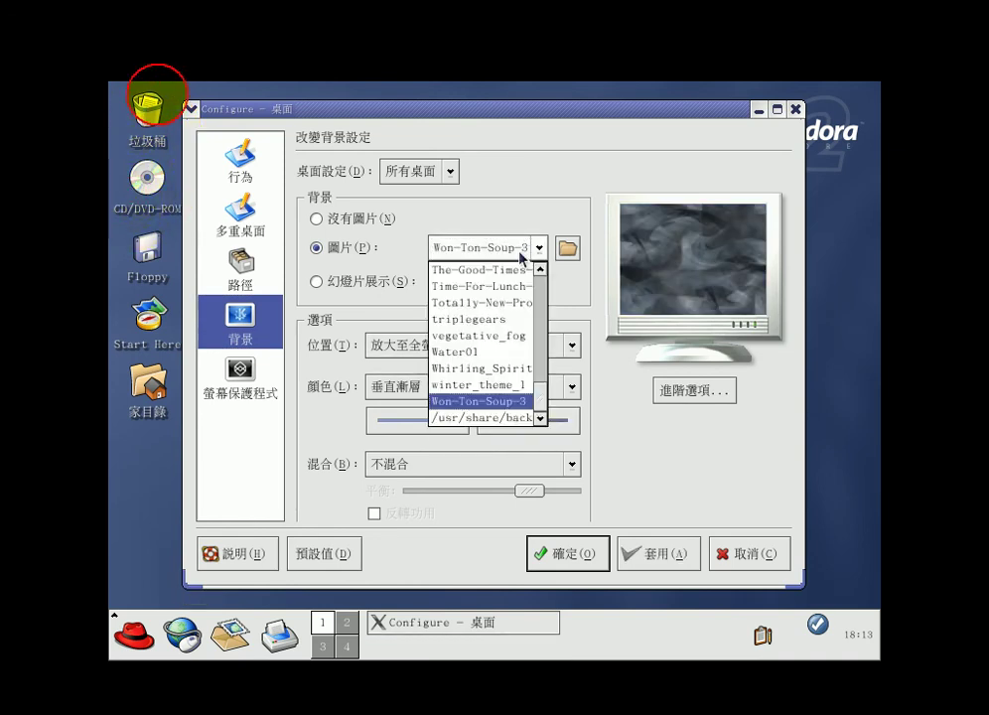
{"action": "left_click", "coordinate": [479, 336]}
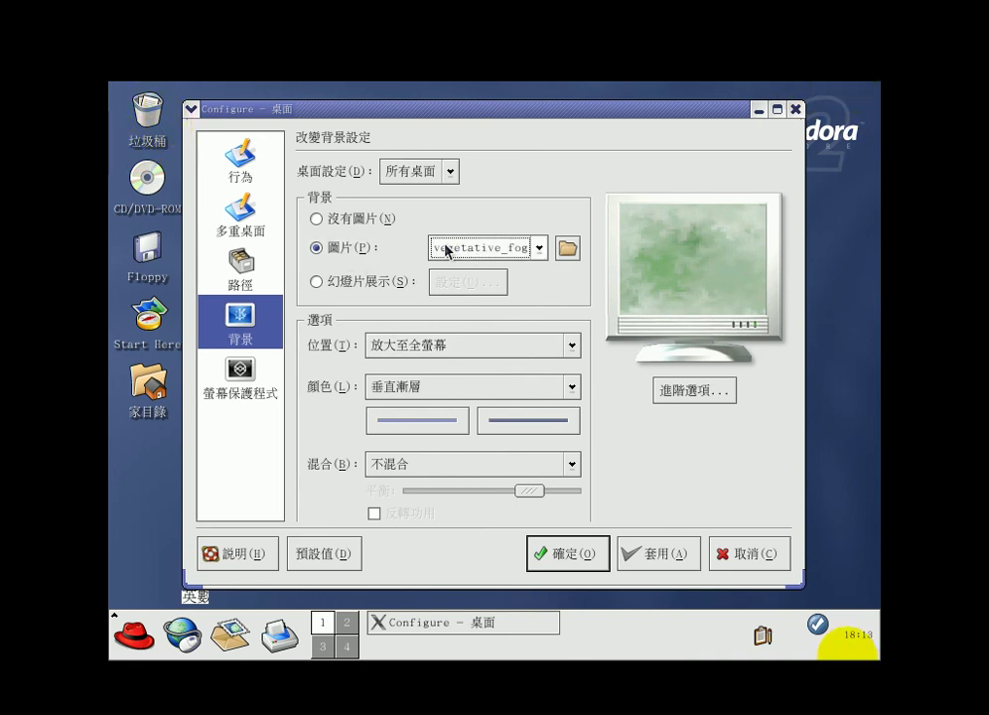
{"action": "left_click", "coordinate": [253, 386]}
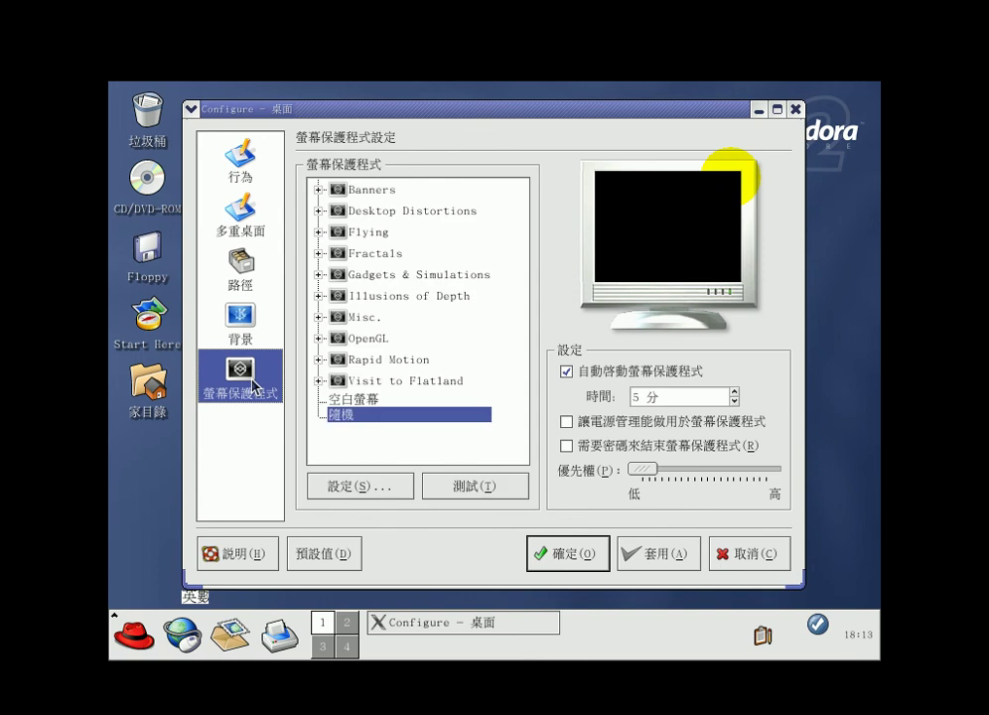
Select the OpenGL screensaver and set its start time to 2 minutes
{"action": "left_click", "coordinate": [382, 340]}
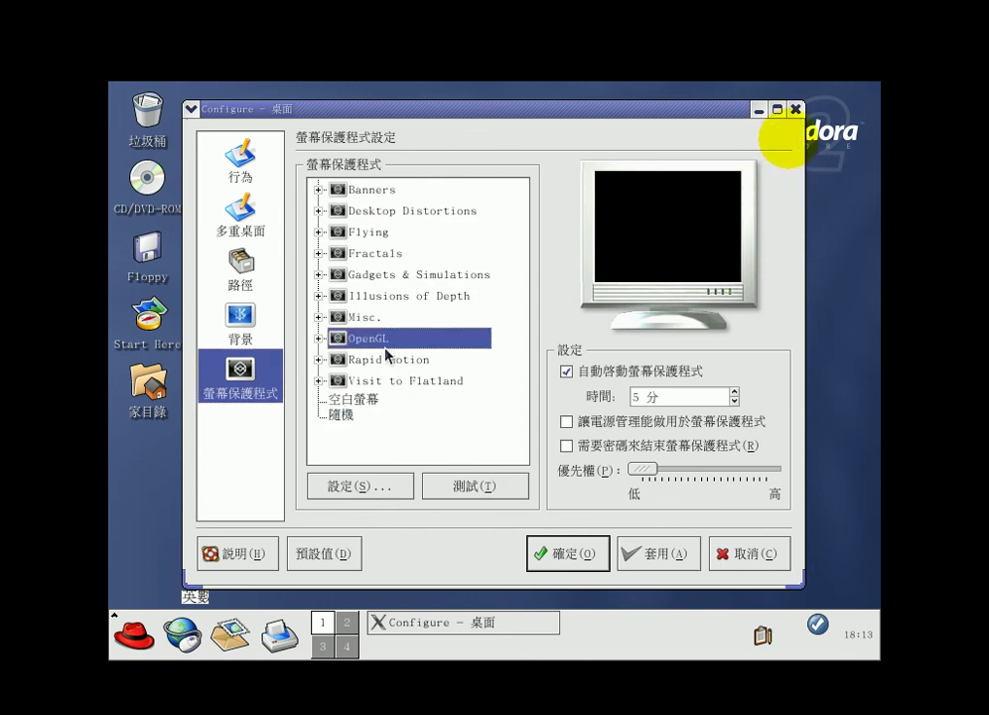
{"action": "left_click", "coordinate": [735, 404]}
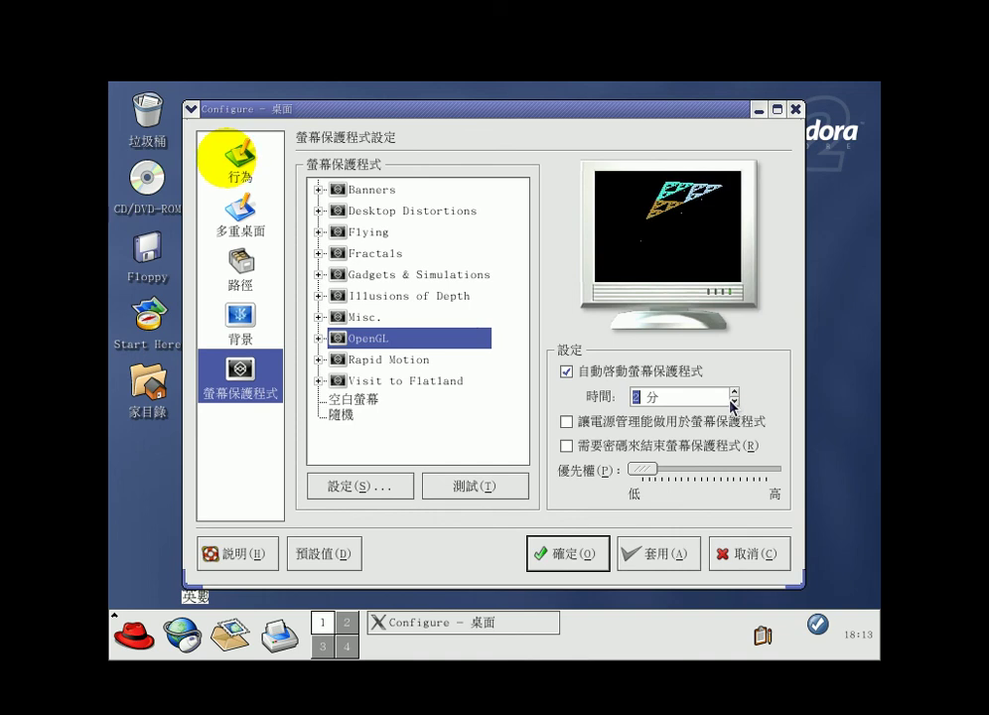